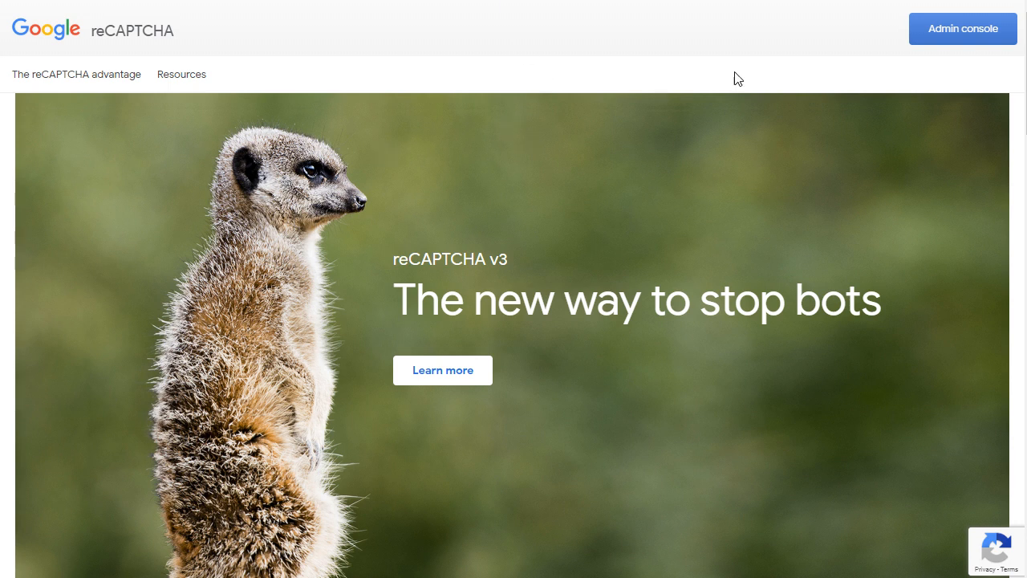
Start registering a new site in the reCAPTCHA admin console, labelled "Wtest2 V2" with the reCAPTCHA v2 type
left_click(967, 30)
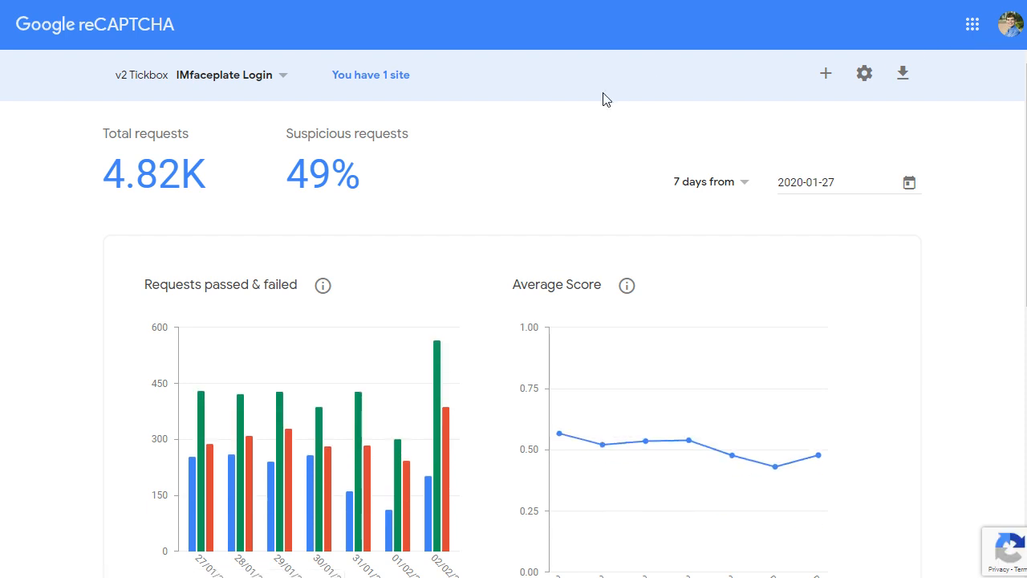
left_click(824, 79)
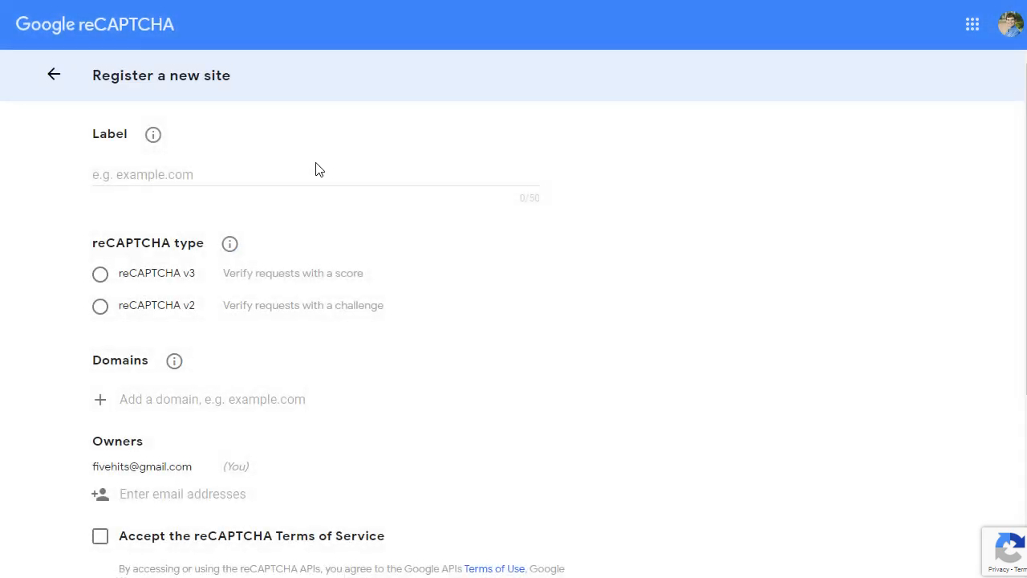
left_click(317, 176)
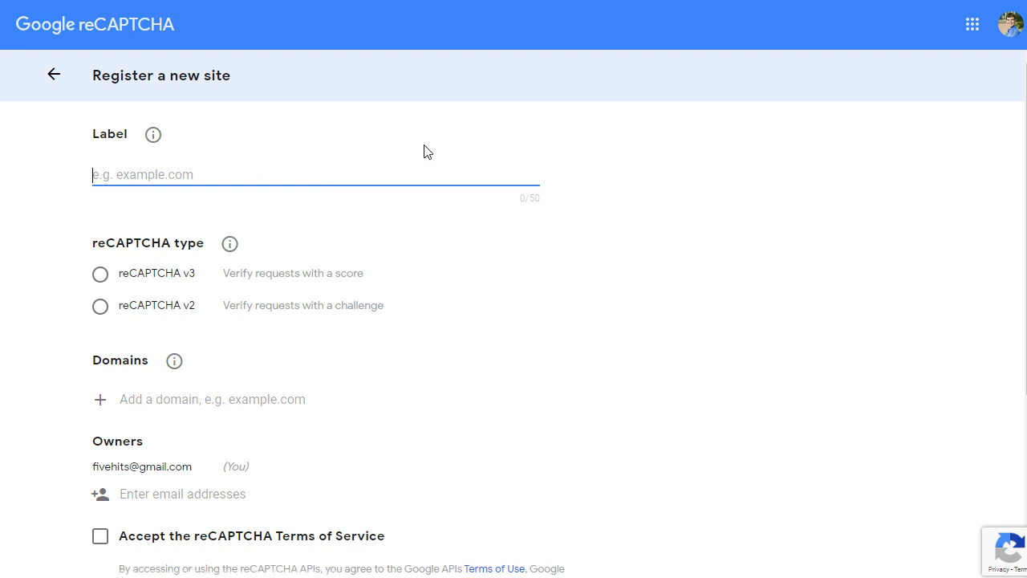
type("Wtest2 ")
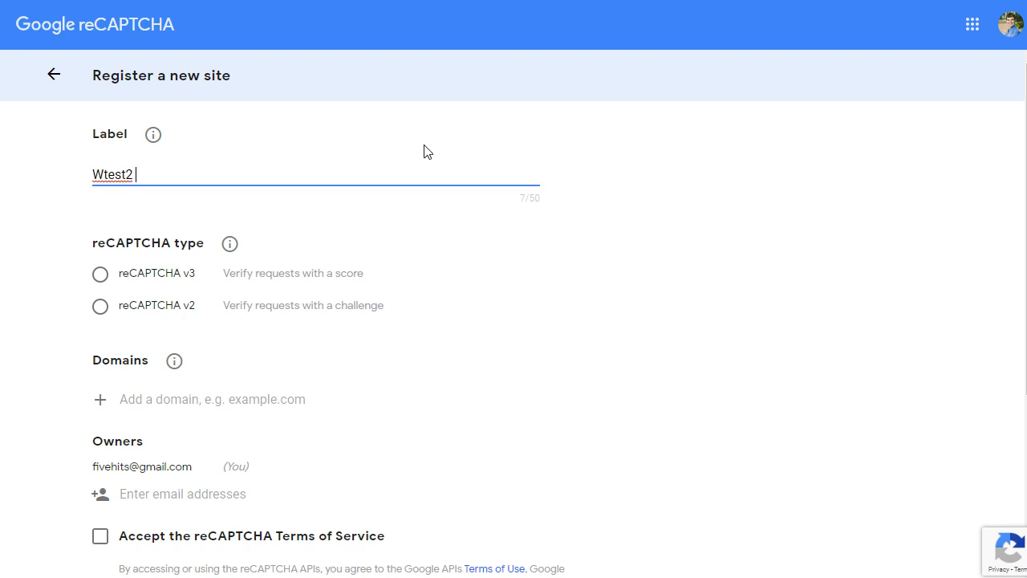
type("V2")
left_click(101, 307)
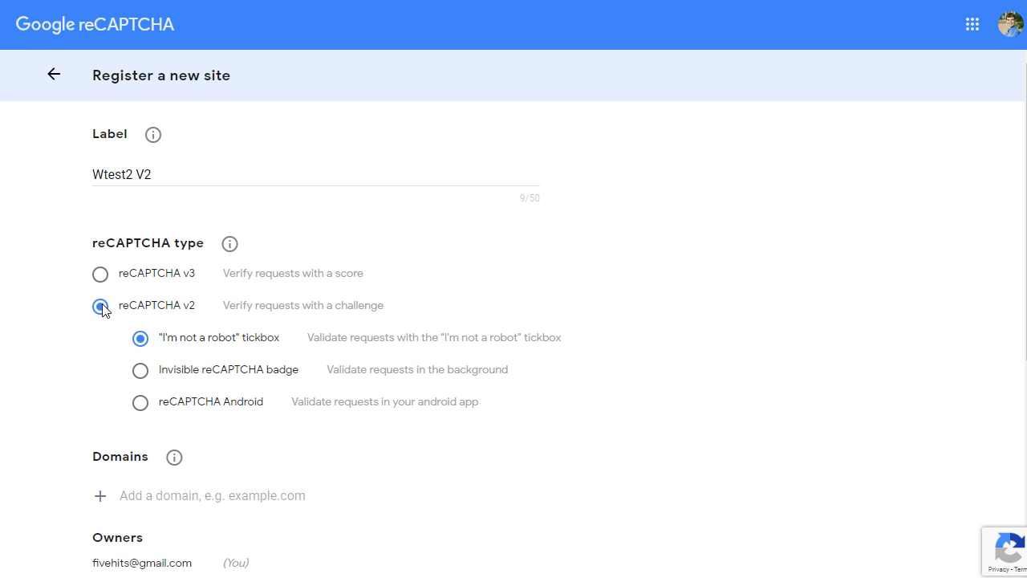
Add the domain wtest2.com, accept the reCAPTCHA Terms of Service and submit the site registration
scroll(100, 329, "down", 1)
left_click(172, 419)
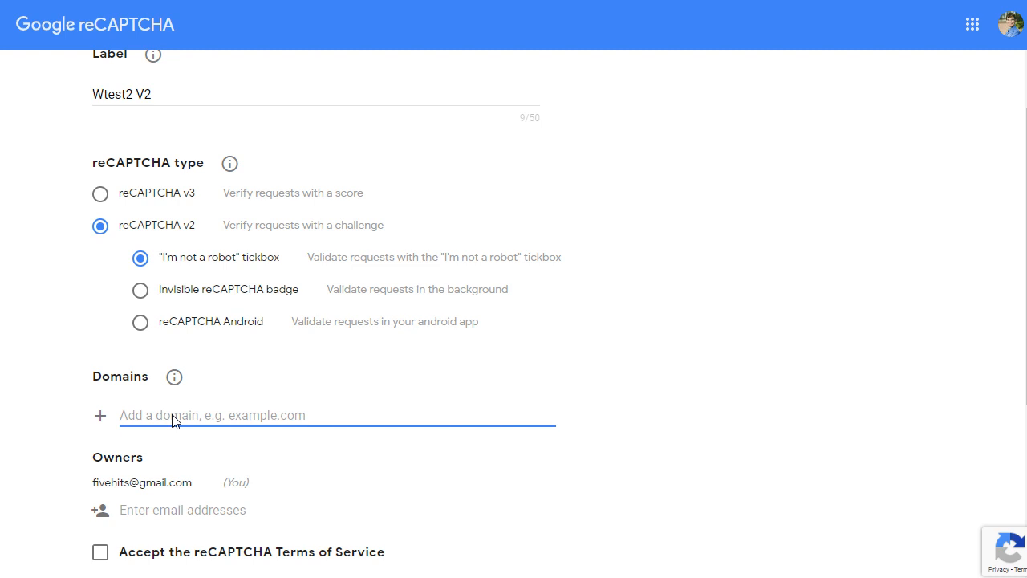
type("wtest2.com")
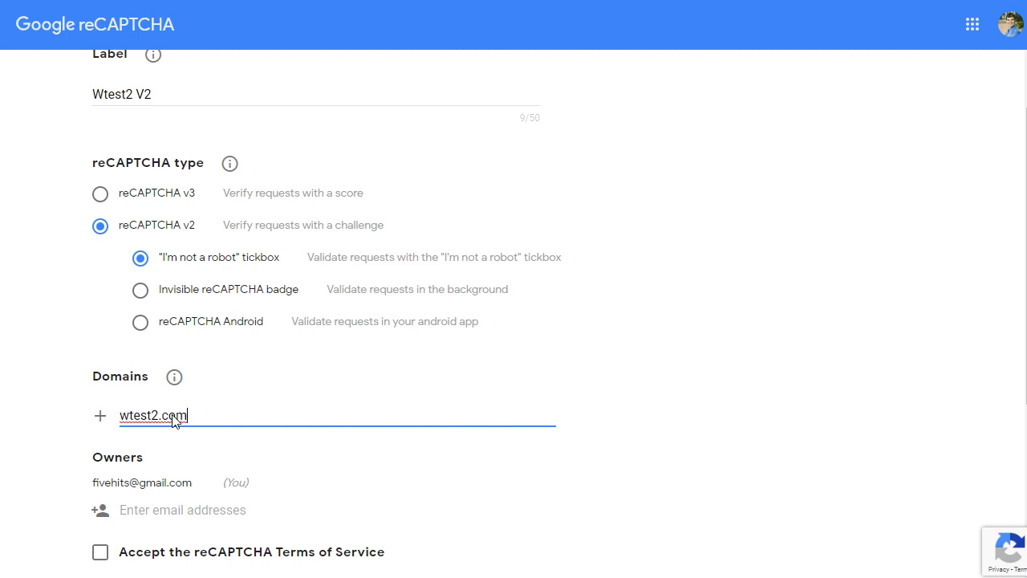
scroll(175, 422, "down", 1)
left_click(100, 471)
scroll(48, 455, "down", 2)
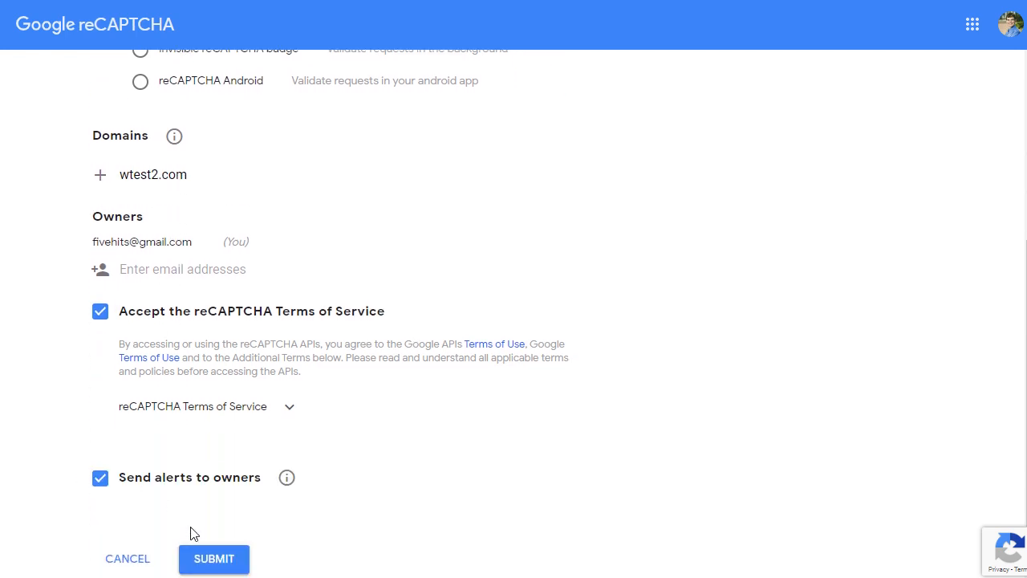
left_click(207, 559)
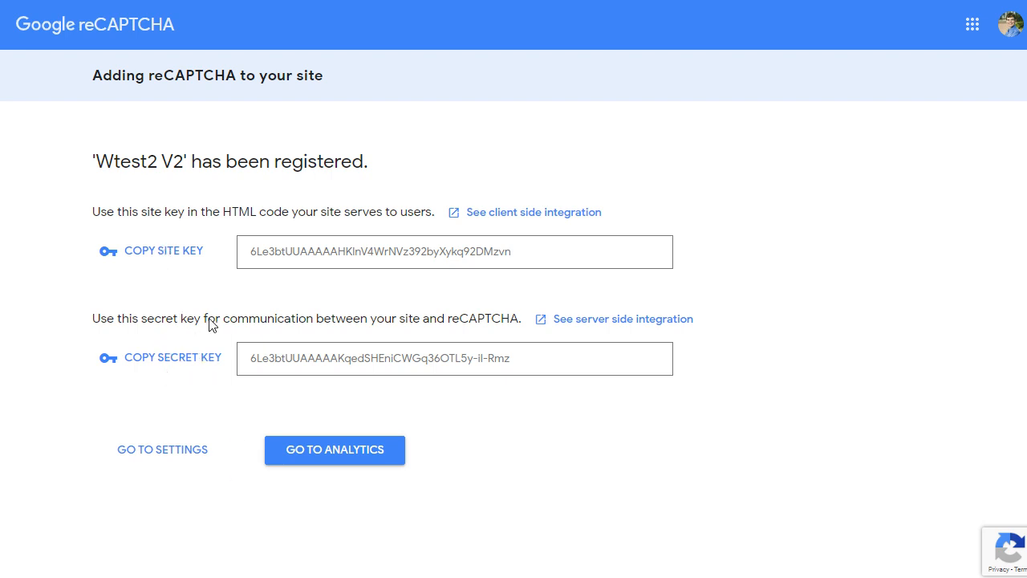
Copy the site key, enable Google reCAPTCHA v2 in the Wtest2 Admin Captcha Pro Settings and paste the key into its Site Key field
left_click(169, 257)
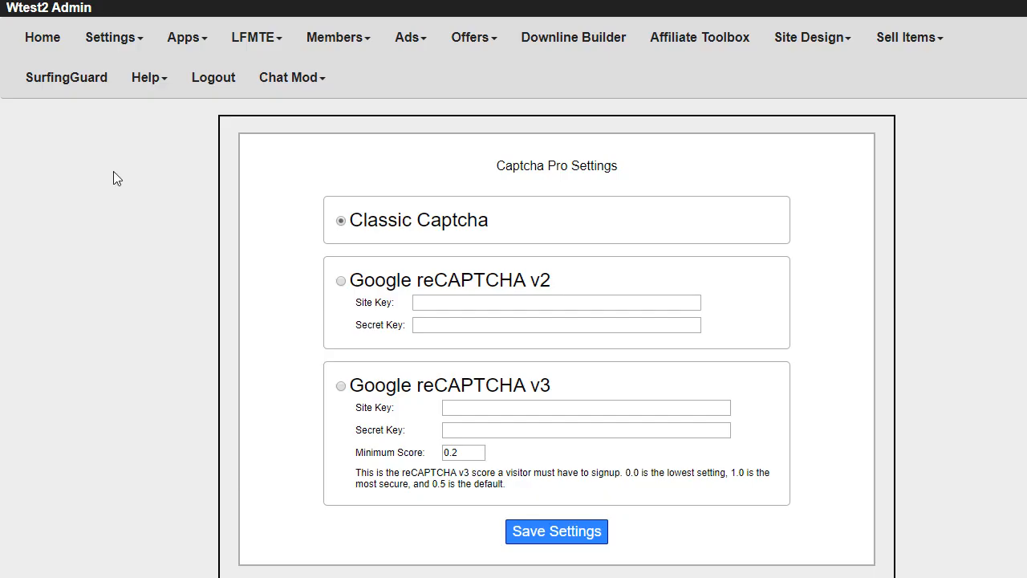
left_click(341, 282)
left_click(441, 304)
right_click(440, 304)
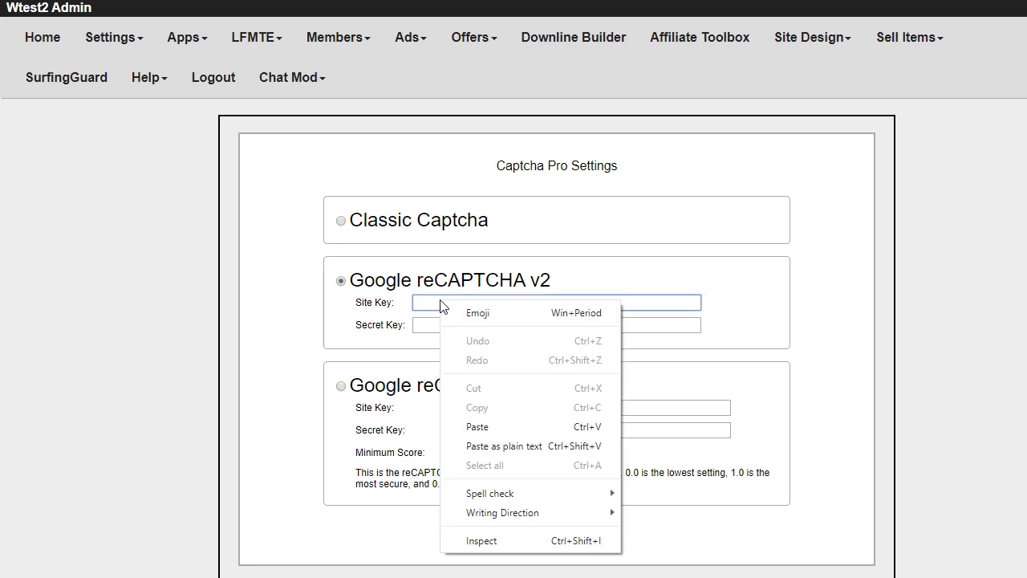
left_click(490, 427)
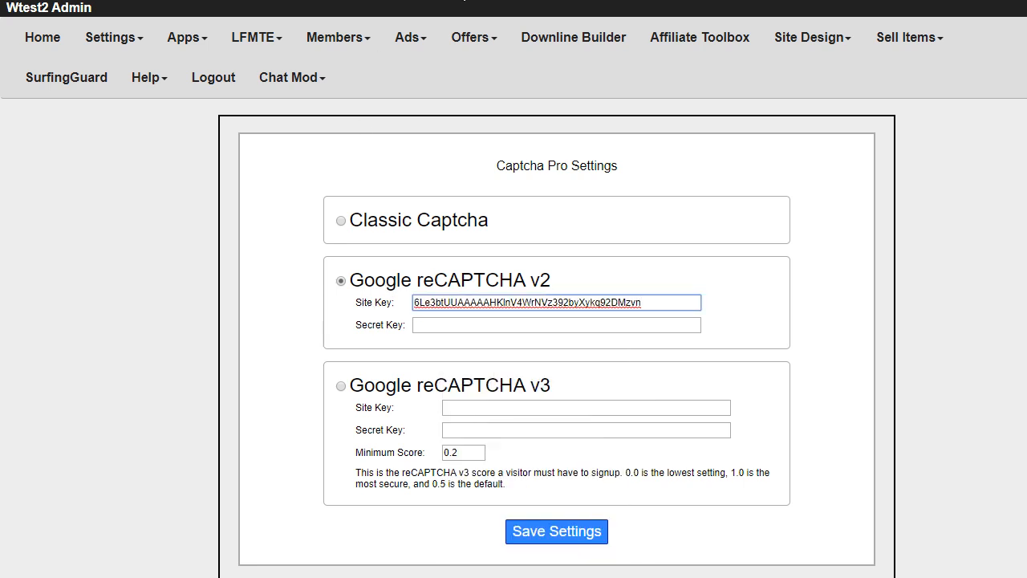
Copy the Wtest2 V2 secret key into the reCAPTCHA v2 Secret Key field of Captcha Pro Settings and save the settings
key("ctrl+Tab")
left_click(166, 358)
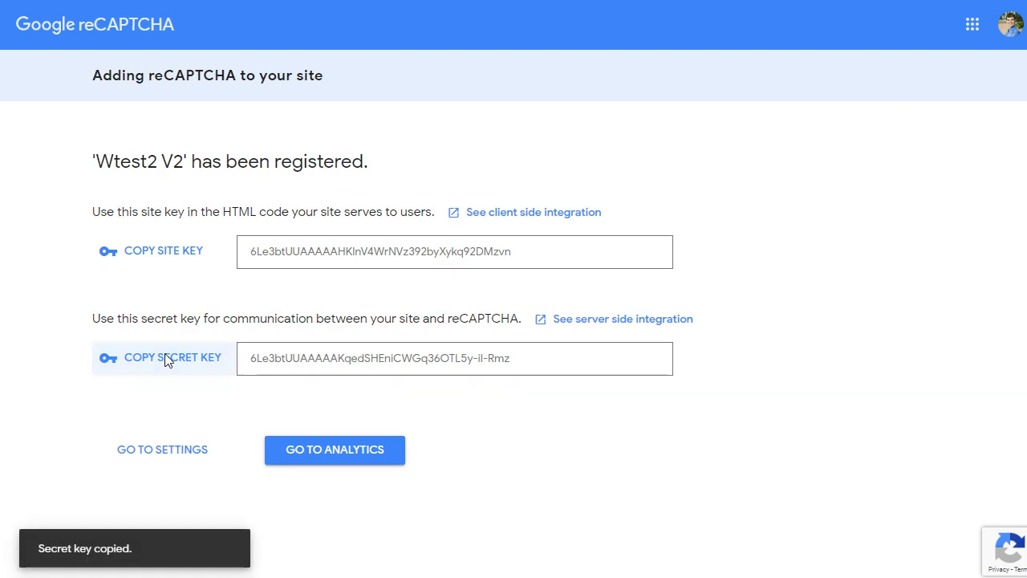
key("ctrl+Tab")
left_click(428, 326)
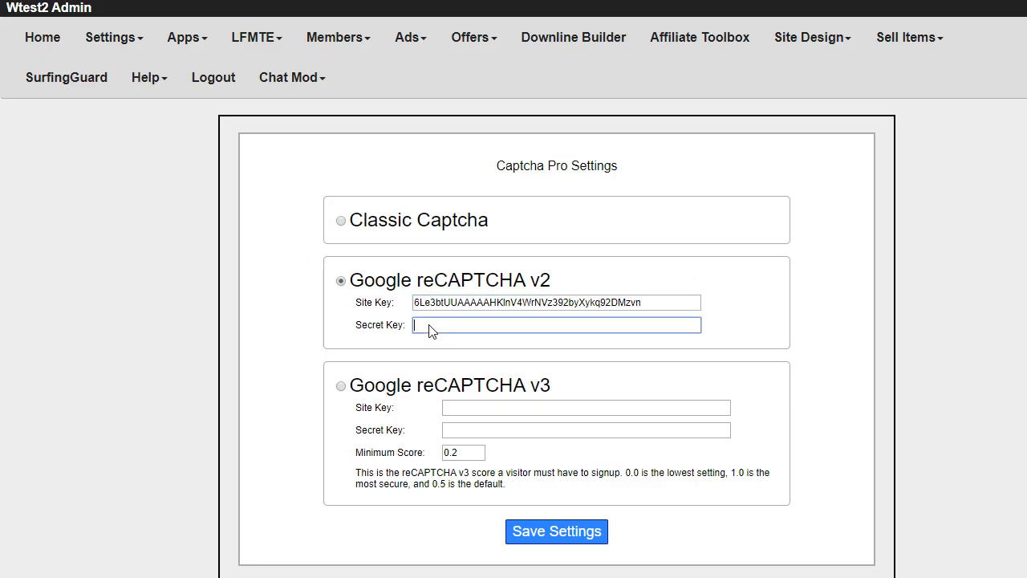
right_click(429, 326)
left_click(474, 451)
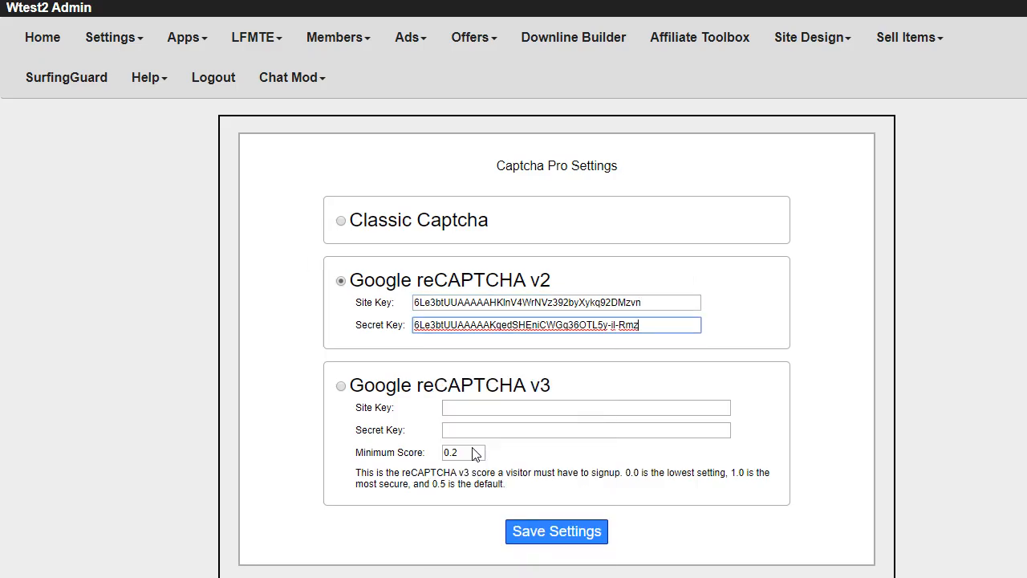
left_click(541, 528)
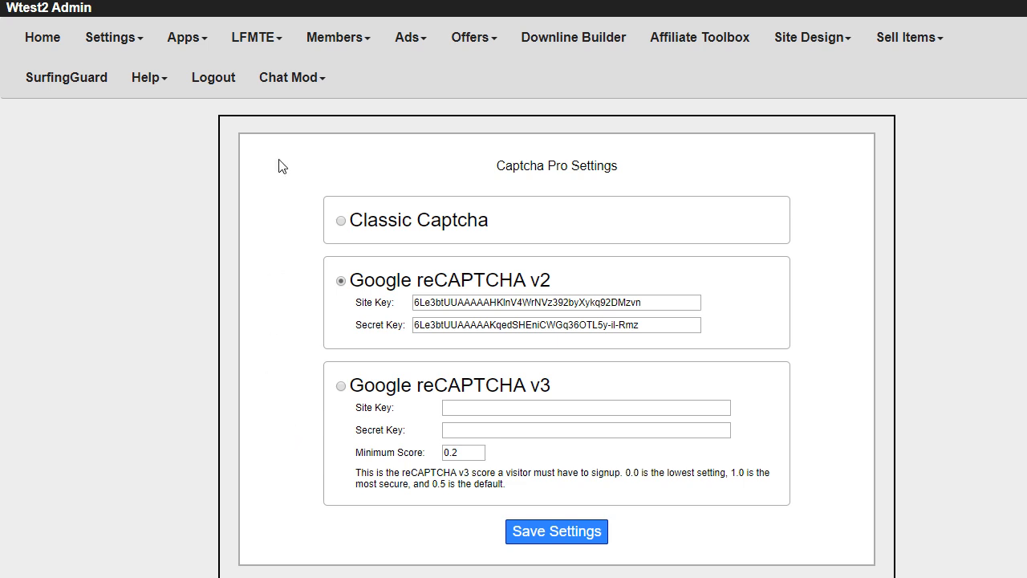
Try the "I'm not a robot" check on the LFMTE site's member registration form, and return to the site's home page
left_click(223, 1)
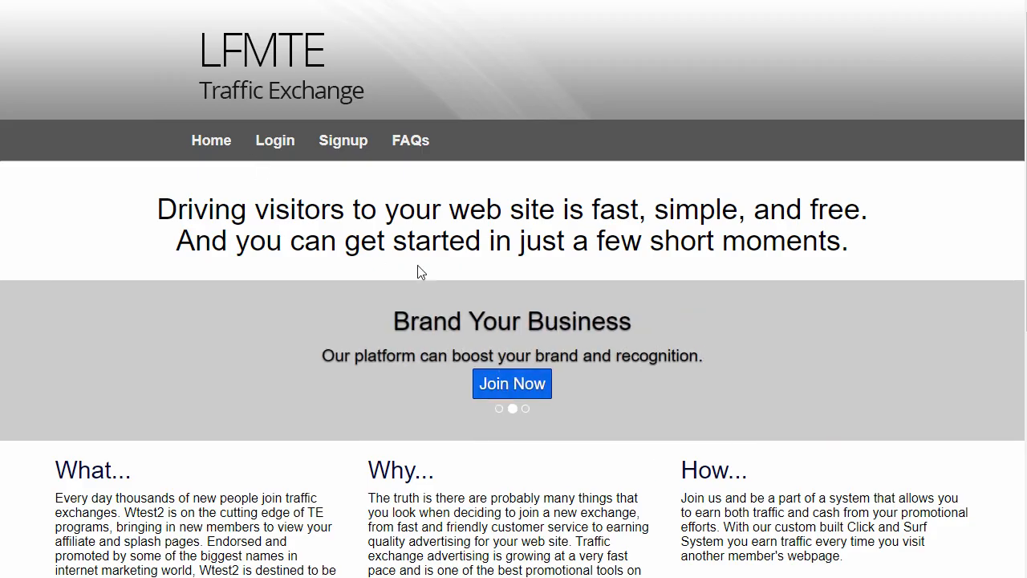
left_click(540, 389)
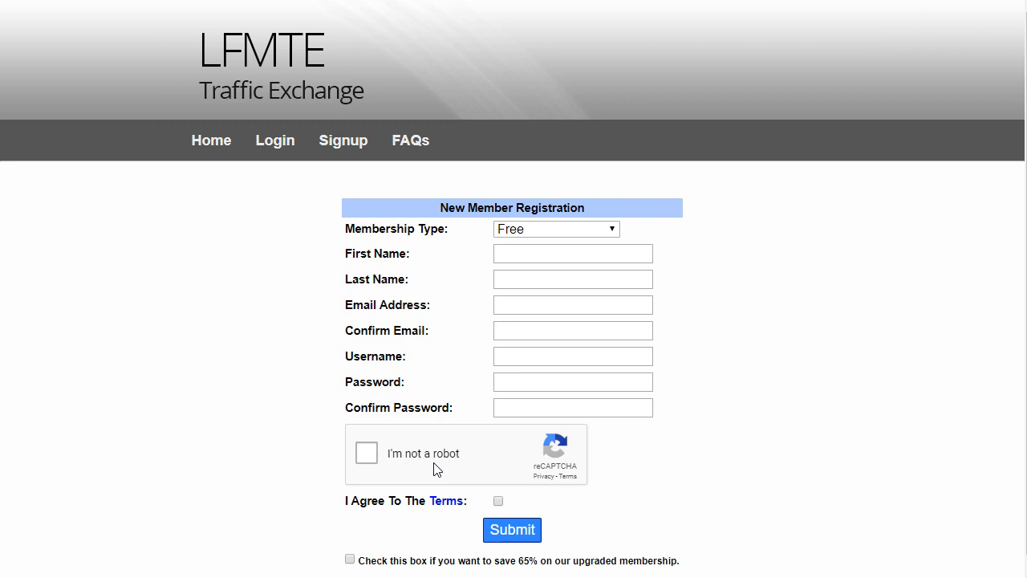
left_click(369, 457)
left_click(215, 148)
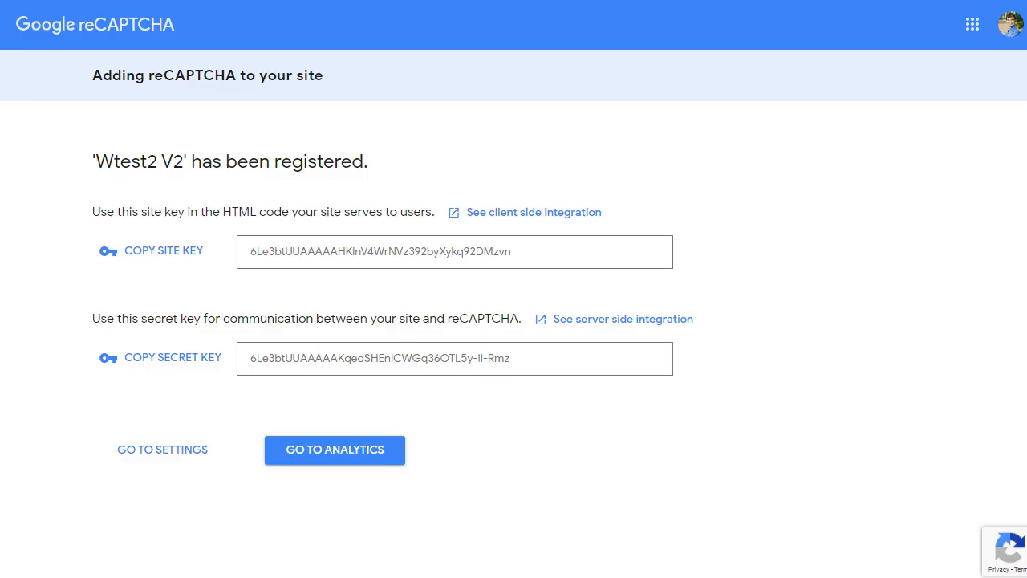
Start registering another site in Google reCAPTCHA, labelled "wtest2 V3" with the reCAPTCHA v3 type
left_click(322, 447)
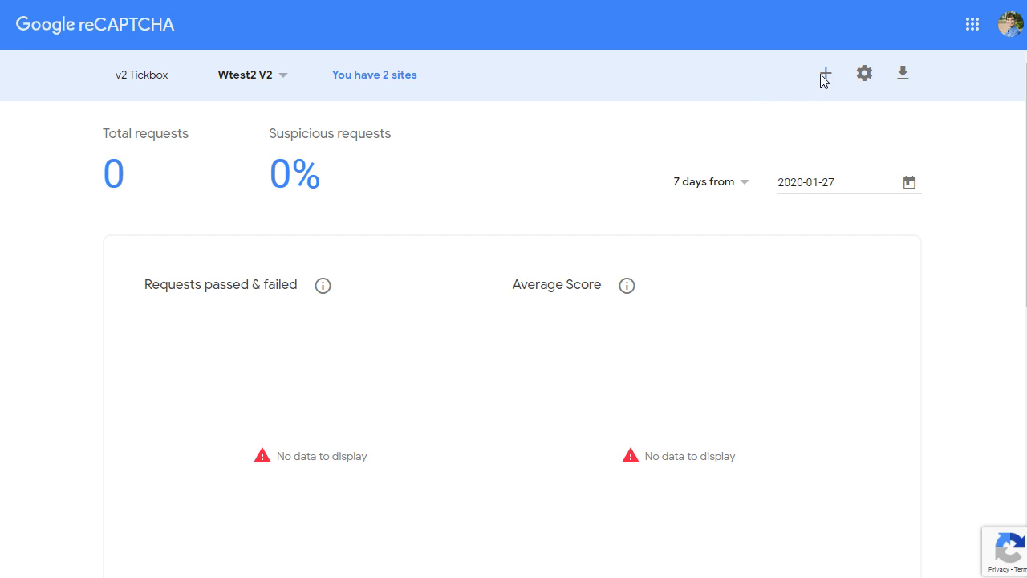
left_click(824, 74)
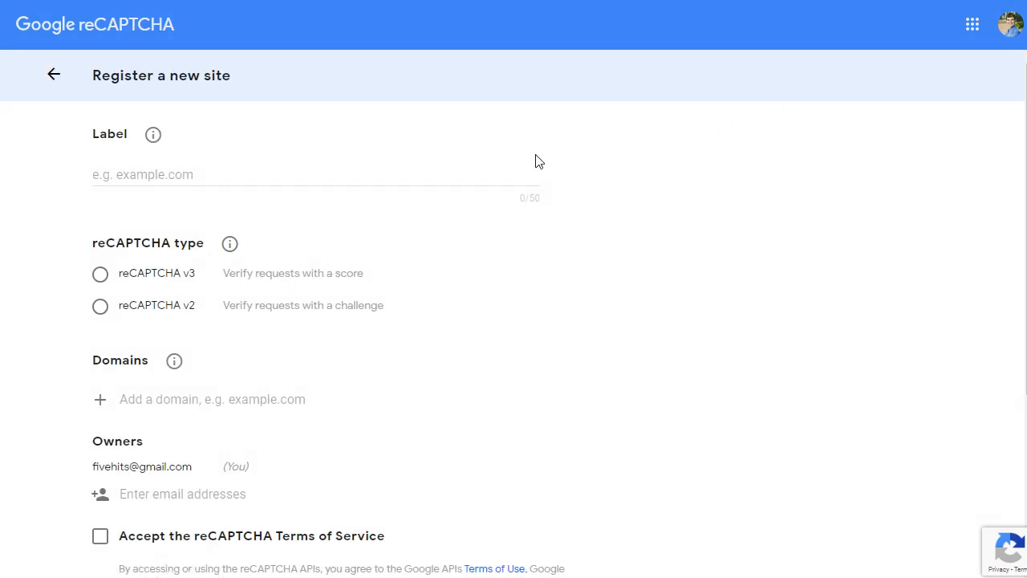
left_click(274, 174)
type("wt")
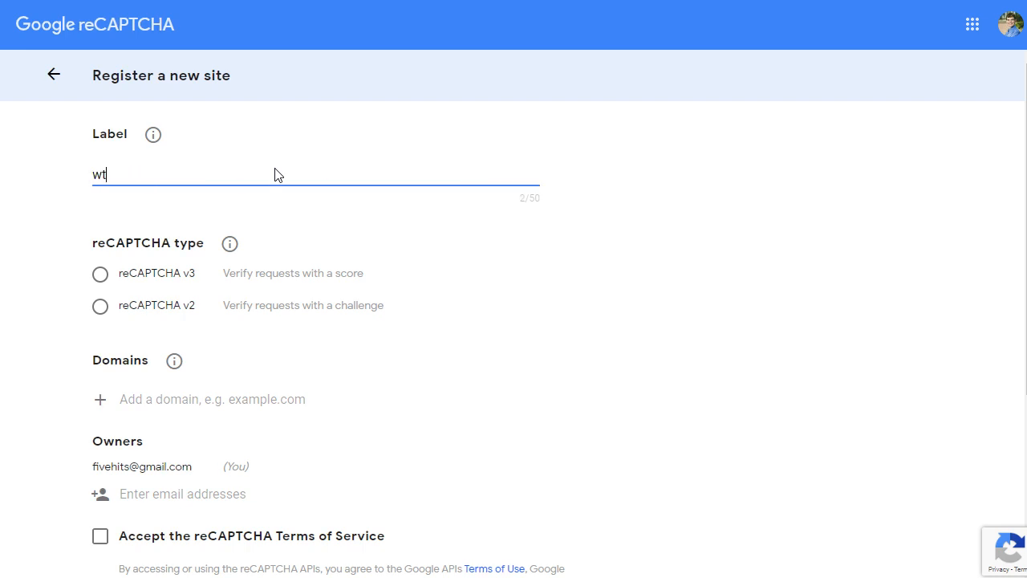
type("est2 V3")
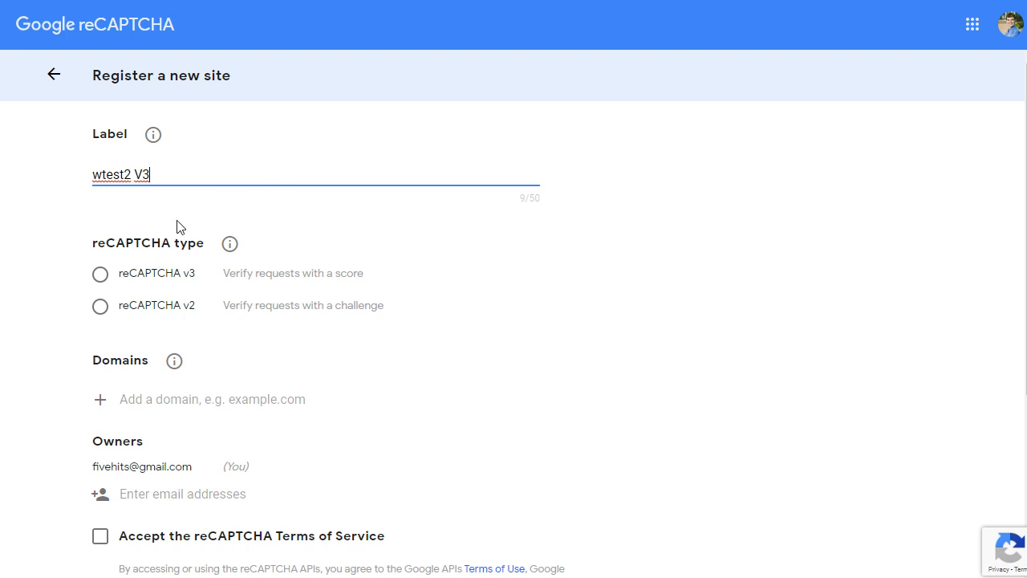
left_click(100, 274)
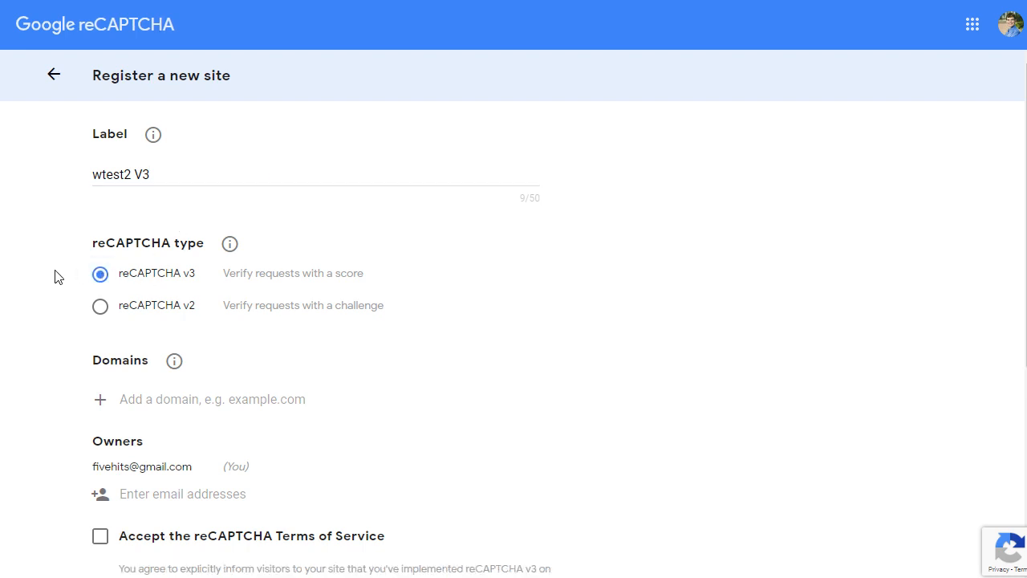
Enter wtest2.com as the v3 site's domain, accept the Terms of Service and submit the registration
left_click(200, 403)
type("wtest2.com")
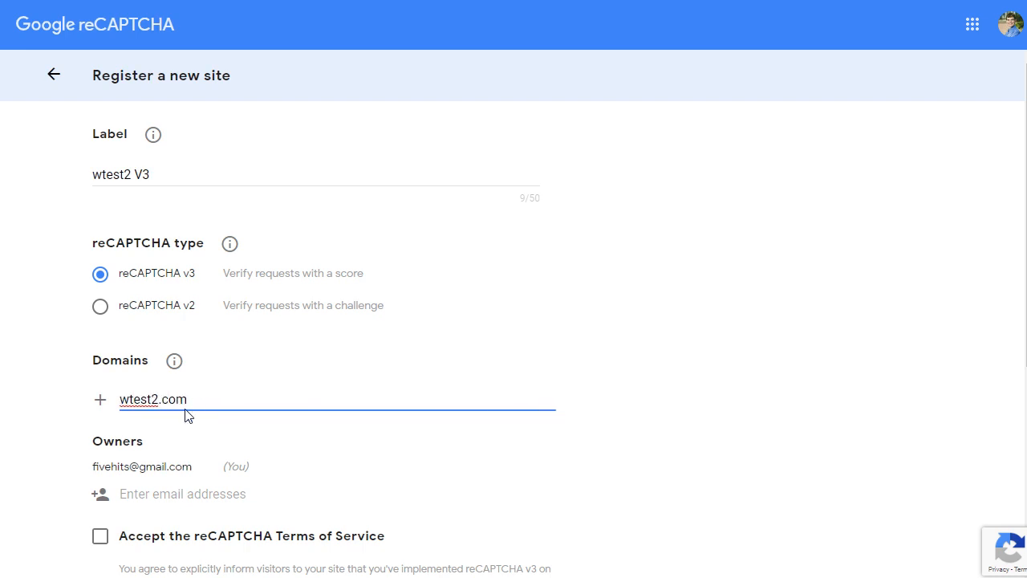
left_click(100, 538)
scroll(36, 467, "down", 2)
scroll(36, 467, "down", 3)
left_click(207, 502)
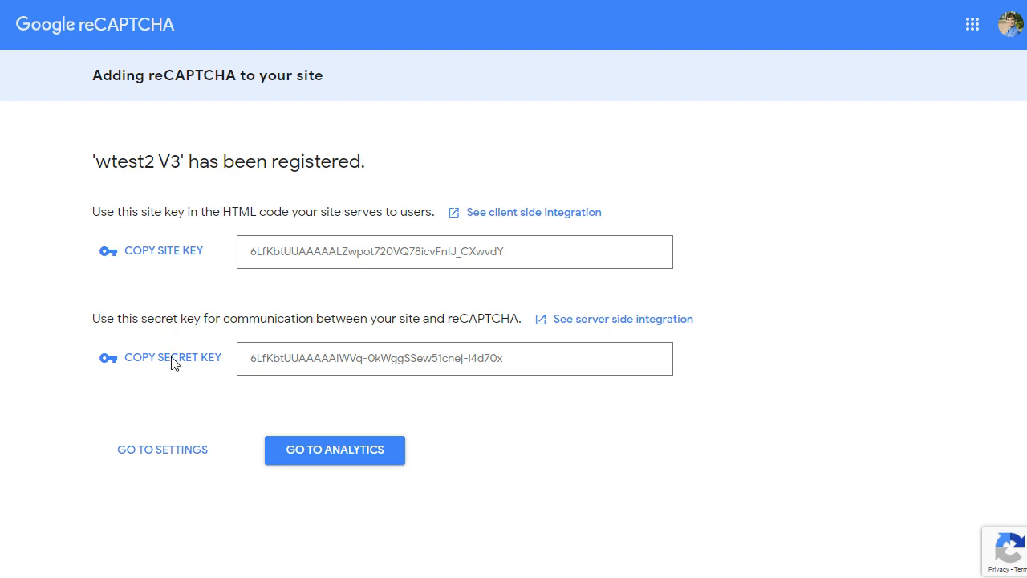
Copy the new site key, enable Google reCAPTCHA v3 in the Wtest2 Admin Captcha Pro Settings and paste the key into its Site Key field
left_click(171, 250)
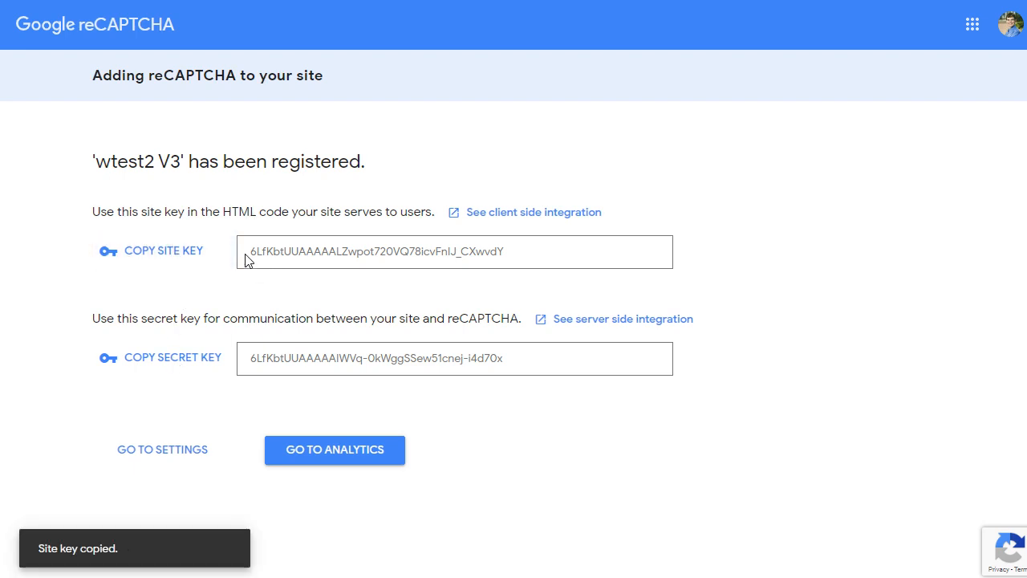
left_click(92, 0)
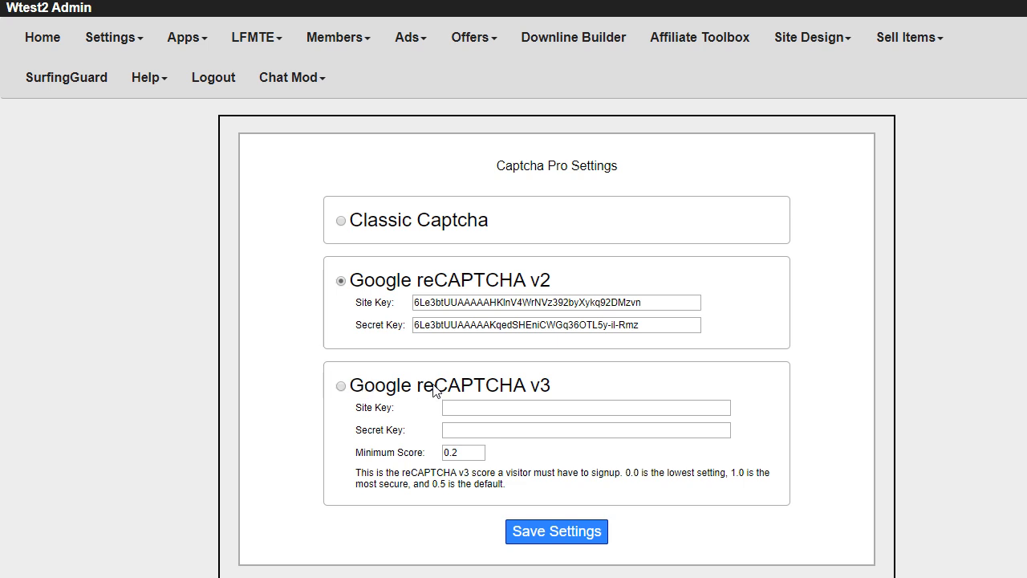
left_click(340, 386)
left_click(490, 407)
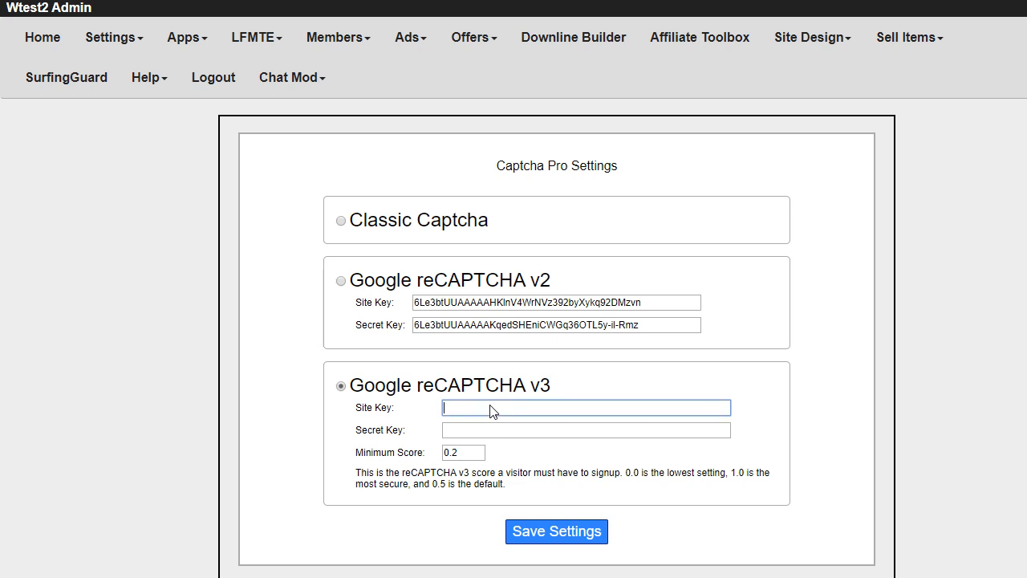
right_click(491, 409)
left_click(536, 530)
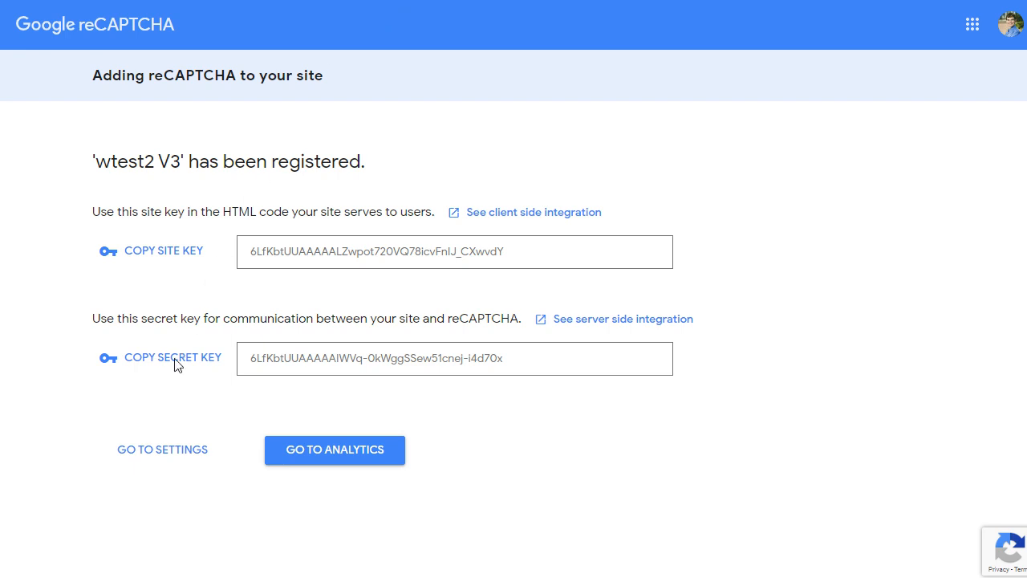
Copy the wtest2 V3 secret key into the reCAPTCHA v3 Secret Key field of Captcha Pro Settings and save the settings
left_click(174, 362)
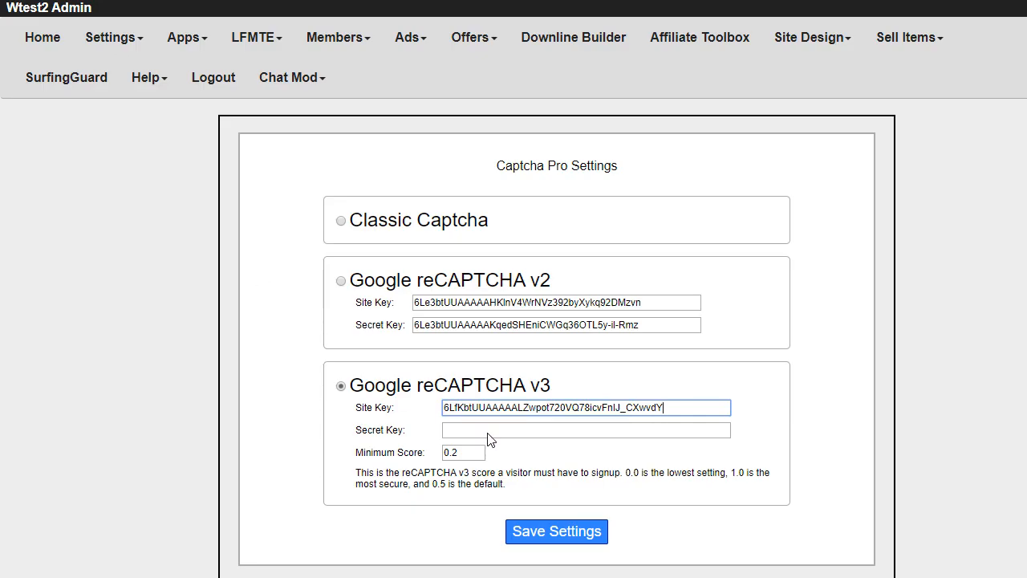
right_click(491, 439)
left_click(539, 557)
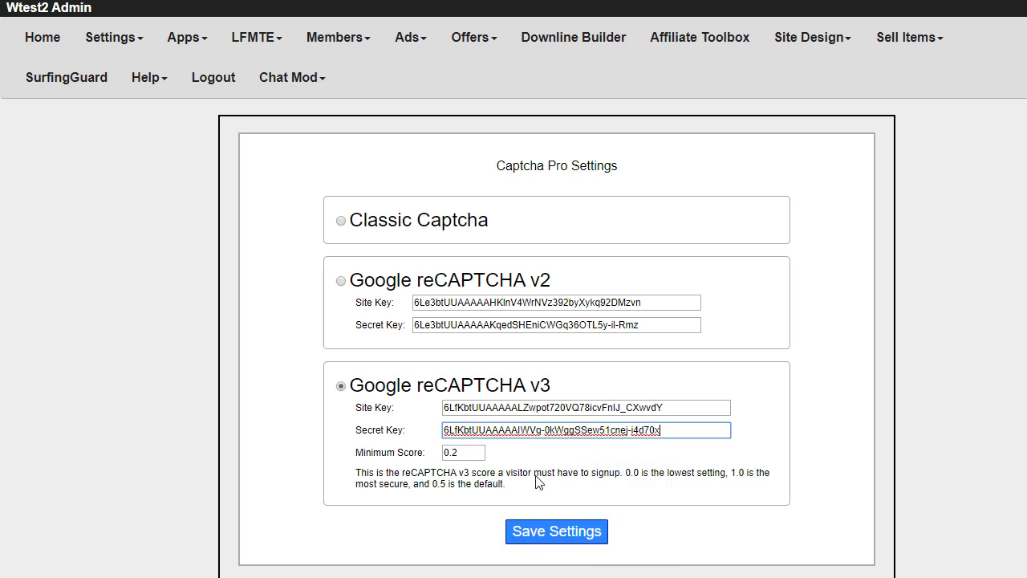
left_click(577, 540)
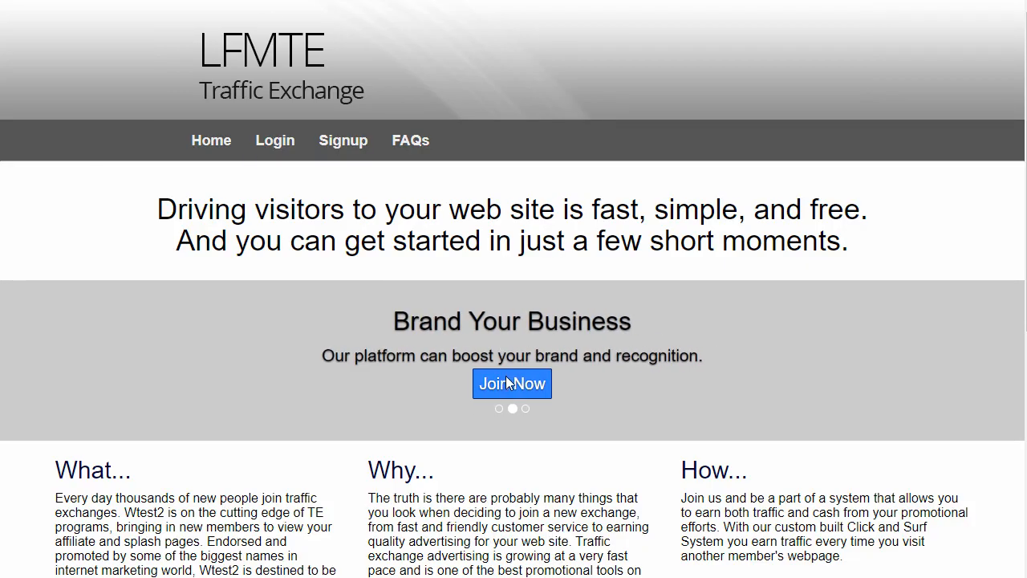
Open the LFMTE member registration form and inspect the reCAPTCHA v3 badge on the page
left_click(506, 383)
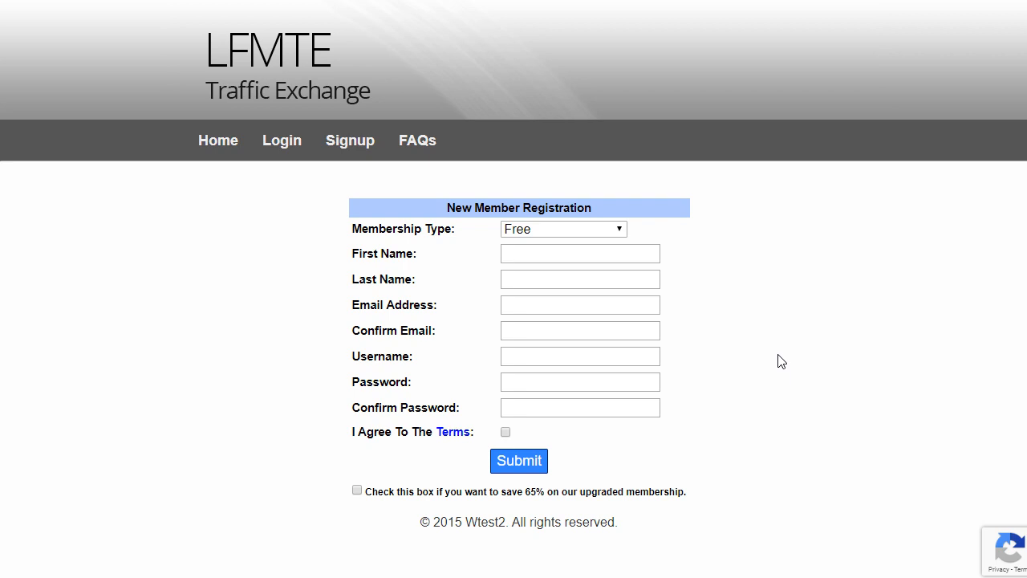
mouse_move(1009, 559)
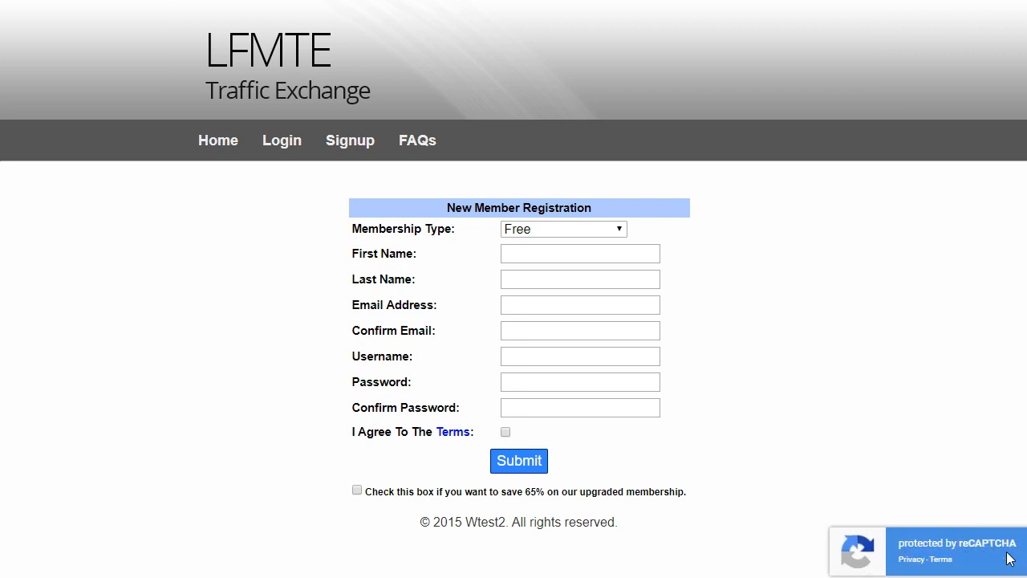